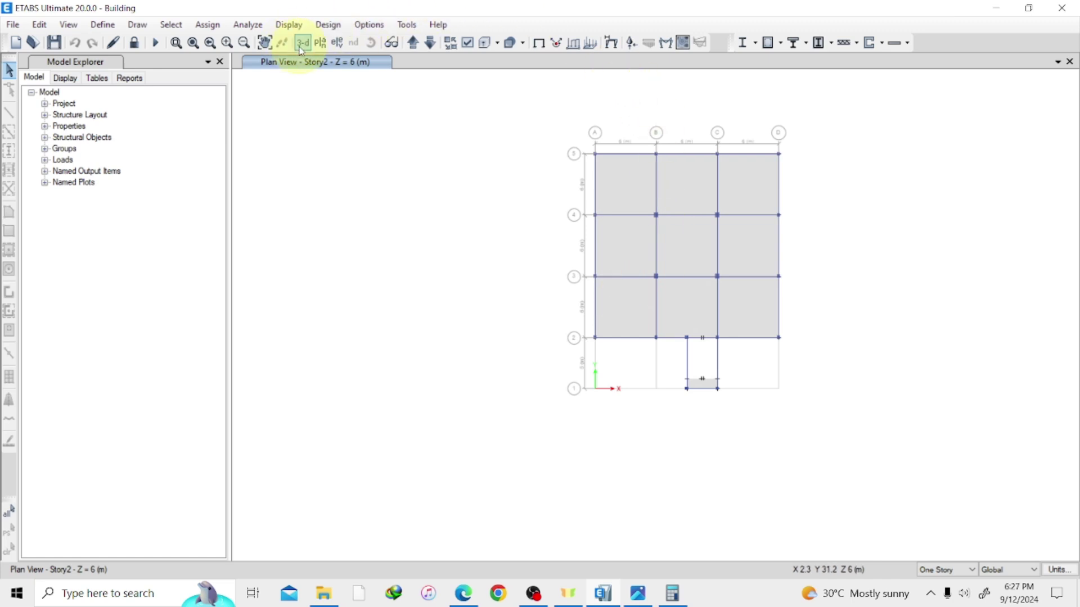
Change the Story2 plan view to the default 3-D view of the building.
{"action": "left_click", "coordinate": [302, 43]}
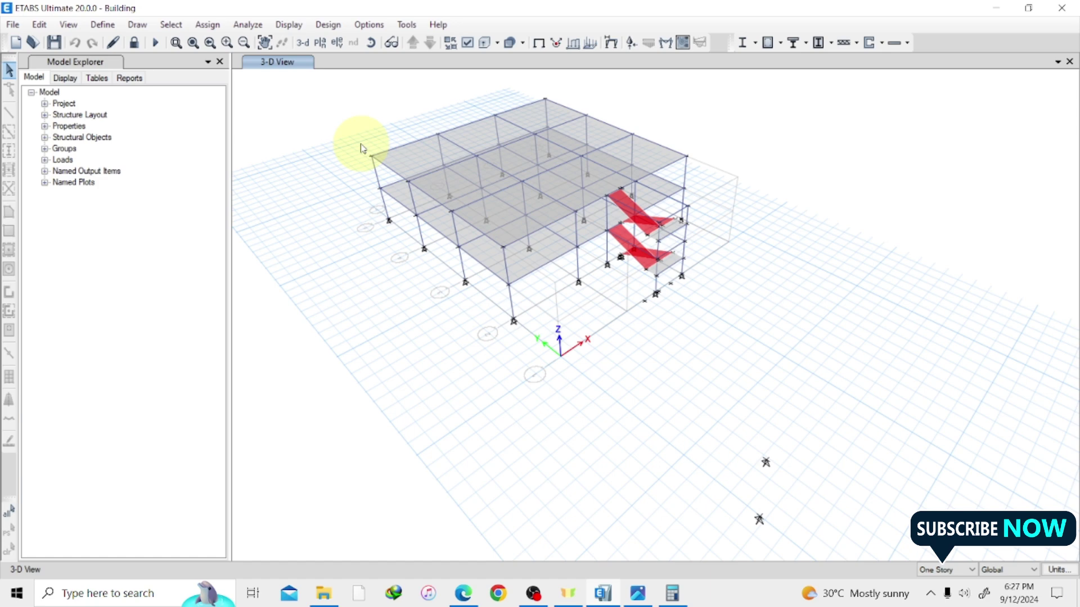
Select every shell with the 180mm Slab section through Select by Slab Sections.
{"action": "left_click", "coordinate": [171, 26]}
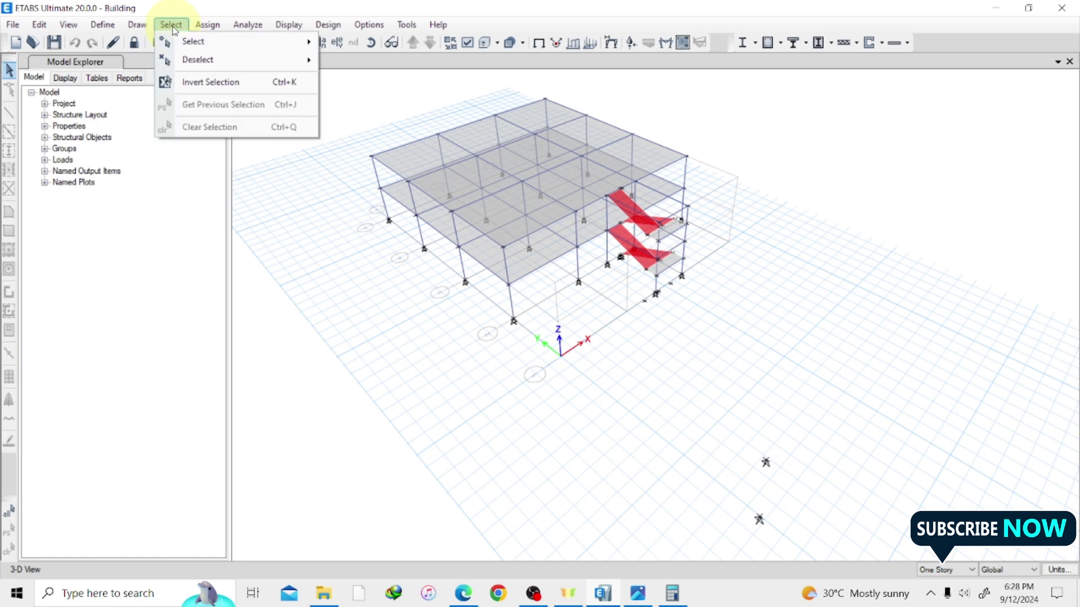
{"action": "mouse_move", "coordinate": [207, 41]}
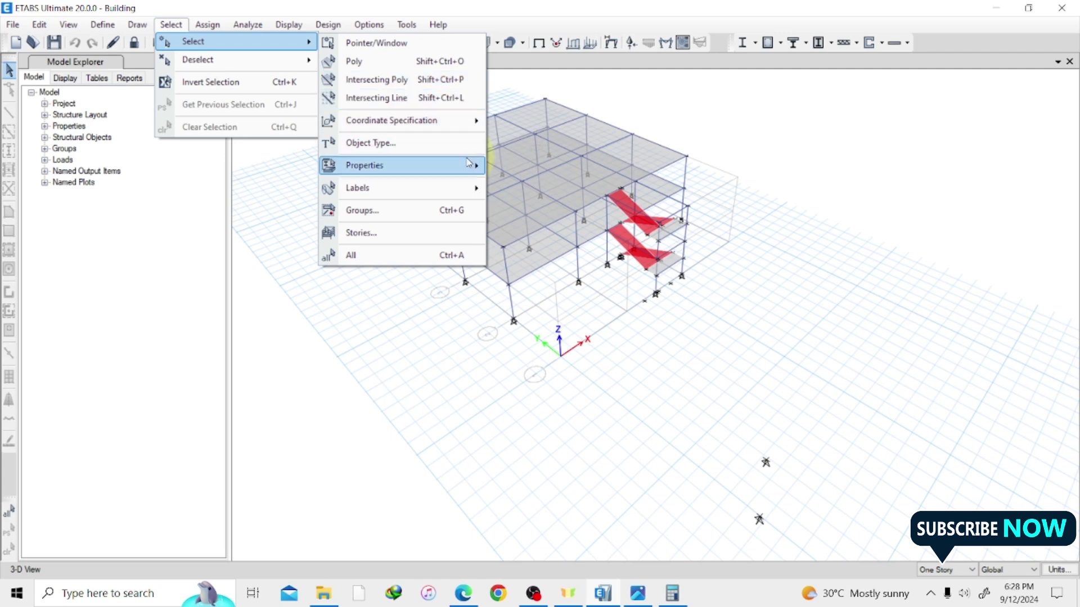
{"action": "mouse_move", "coordinate": [472, 166]}
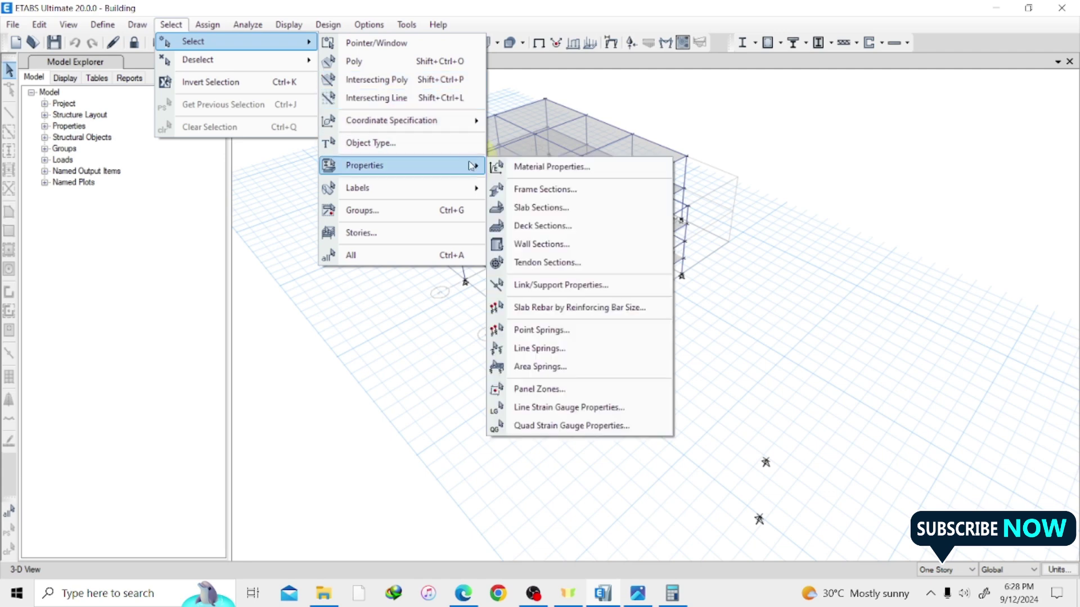
{"action": "left_click", "coordinate": [529, 214]}
{"action": "left_click_drag", "start_coordinate": [512, 145], "coordinate": [193, 133]}
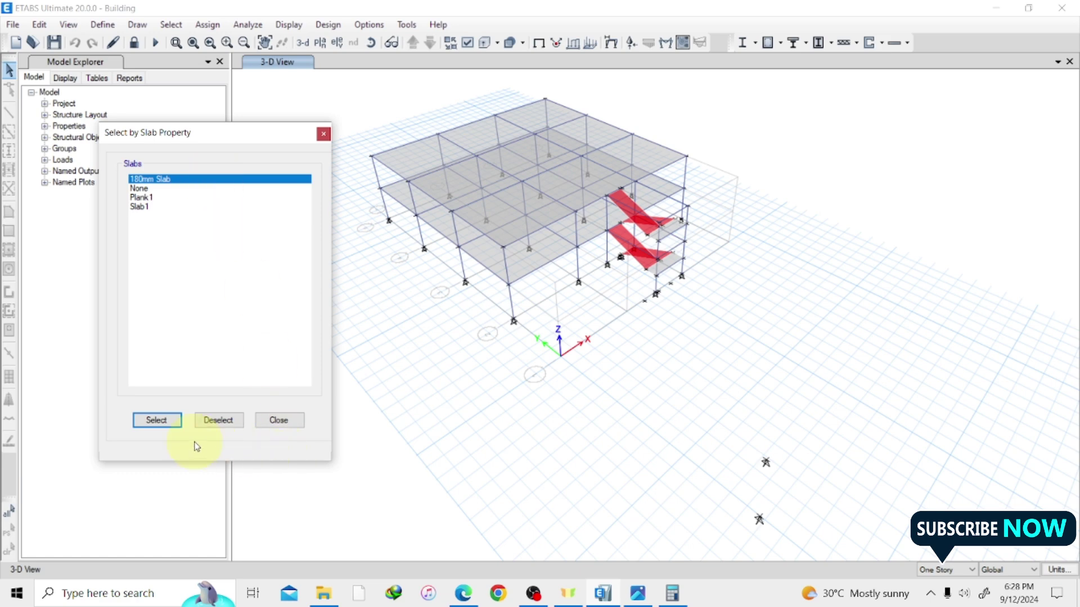
{"action": "left_click", "coordinate": [172, 423]}
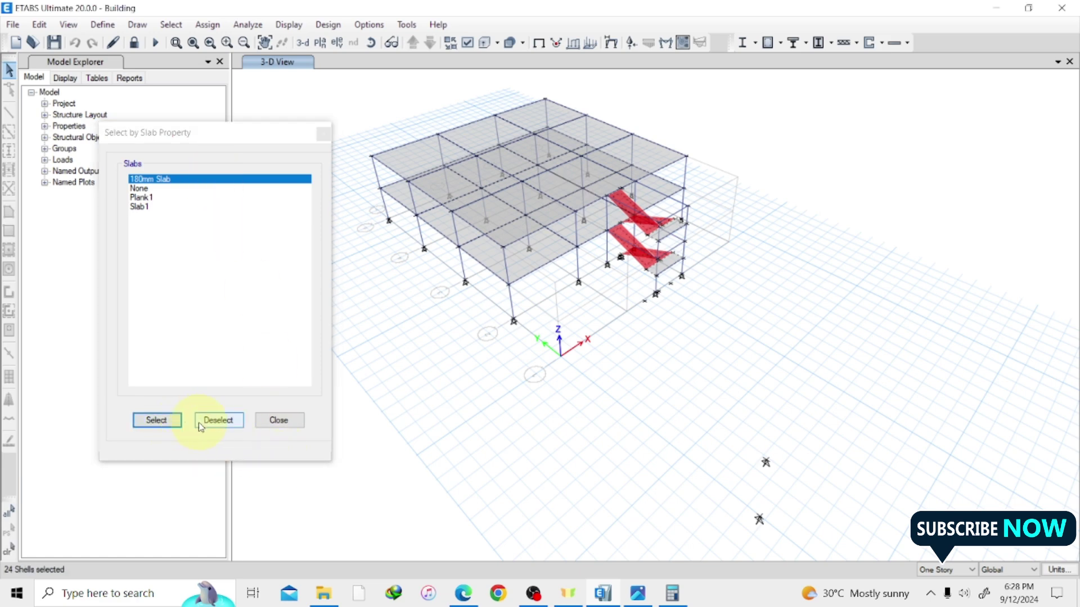
{"action": "left_click", "coordinate": [281, 421]}
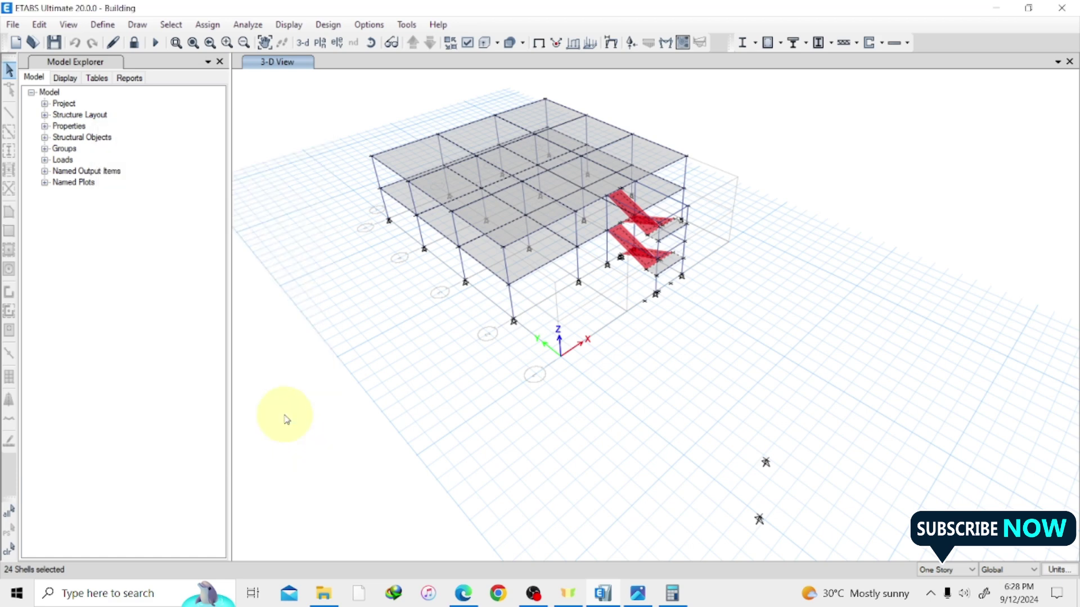
Unlock the model and confirm deletion of its analysis results, keeping the slabs selected.
{"action": "left_click", "coordinate": [208, 25]}
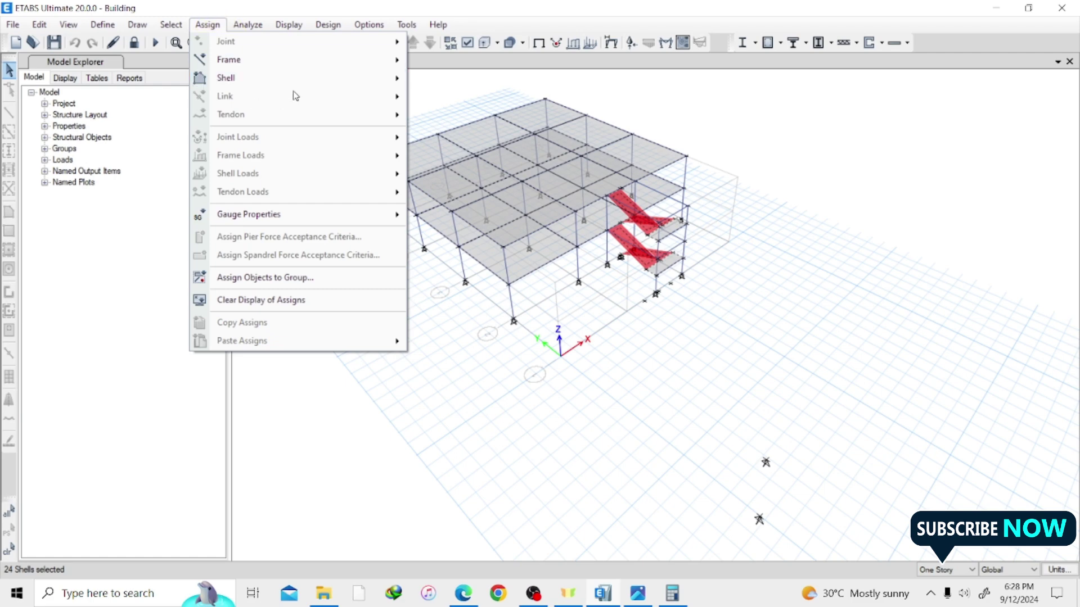
{"action": "mouse_move", "coordinate": [396, 78]}
{"action": "left_click", "coordinate": [150, 153]}
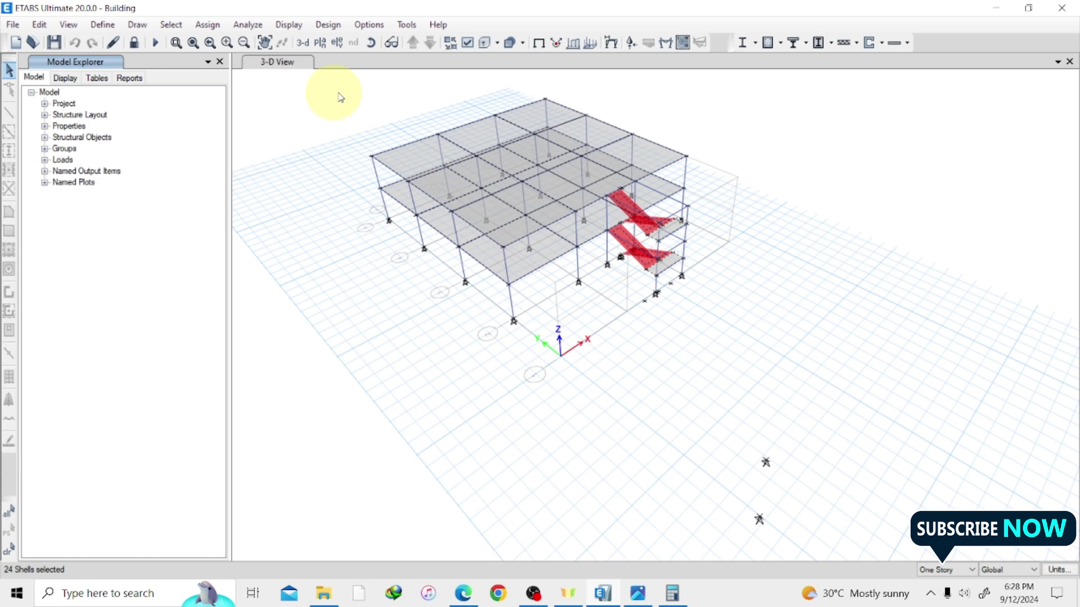
{"action": "left_click", "coordinate": [137, 45]}
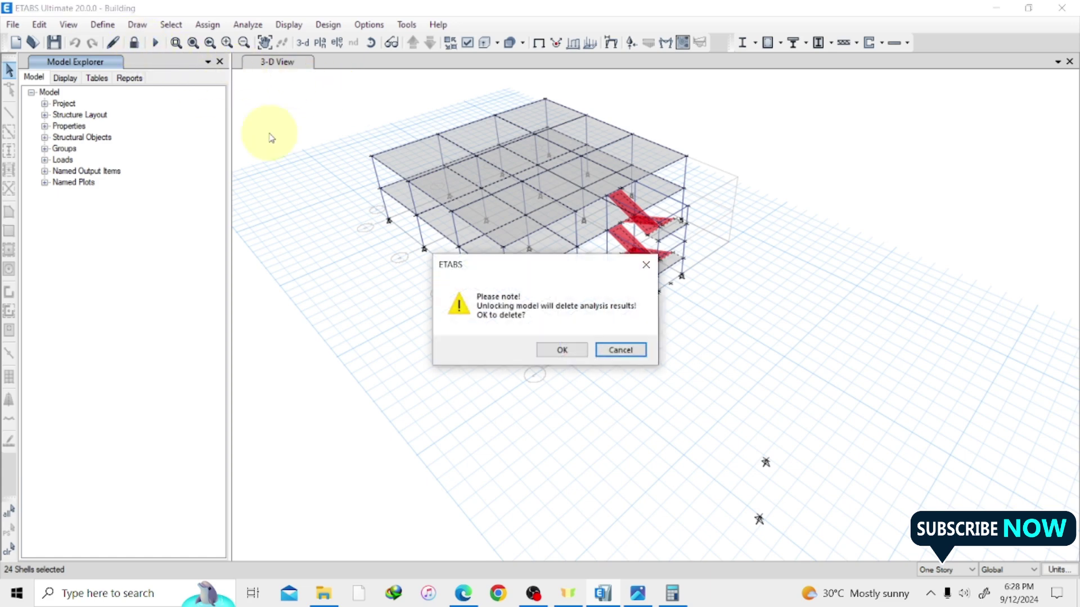
{"action": "left_click", "coordinate": [559, 350]}
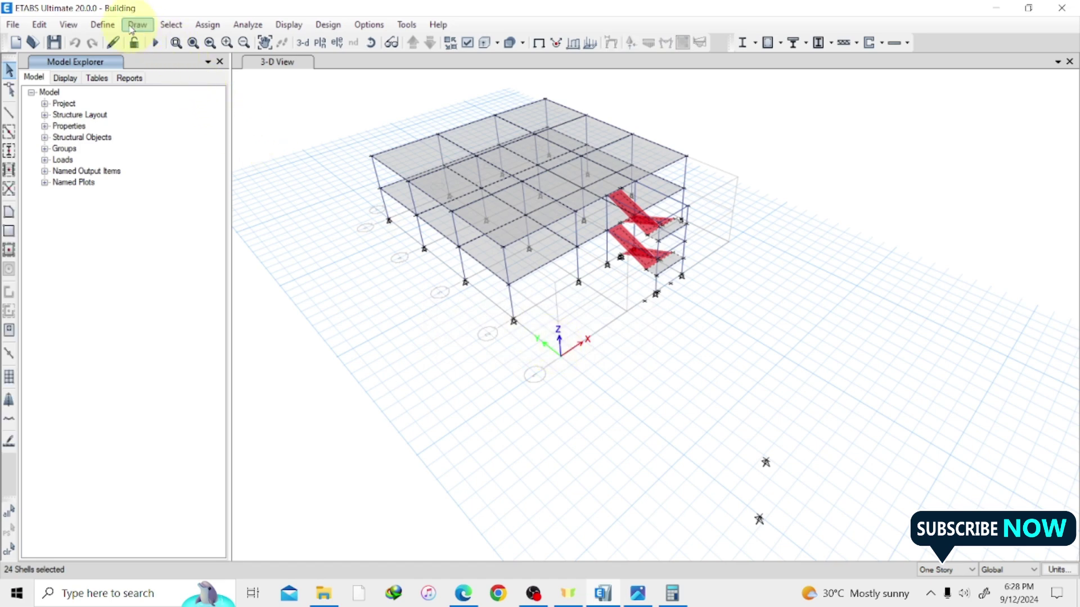
{"action": "left_click", "coordinate": [207, 24]}
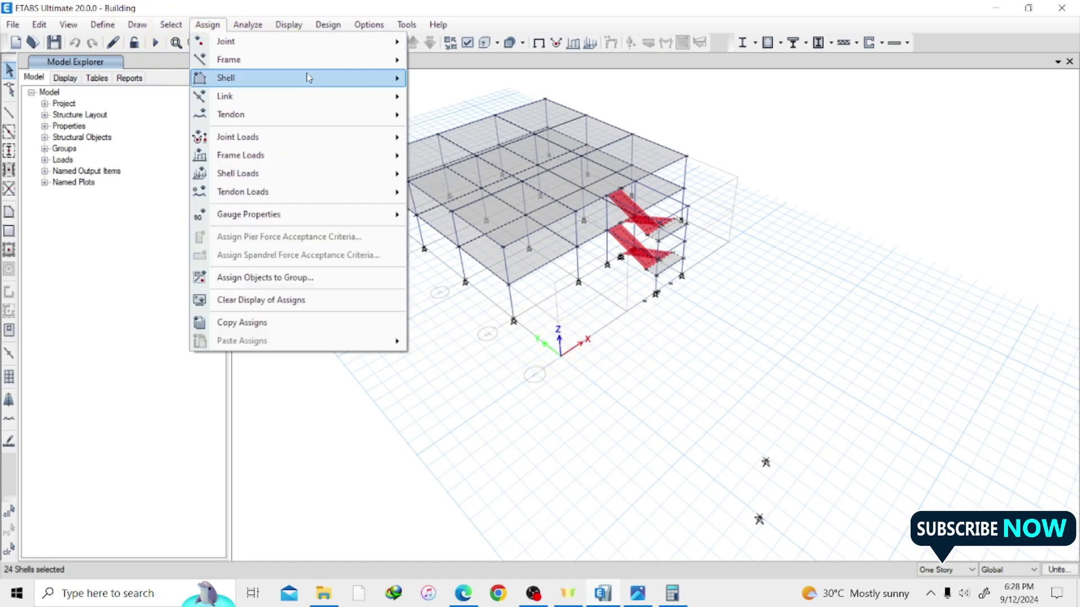
{"action": "mouse_move", "coordinate": [326, 82]}
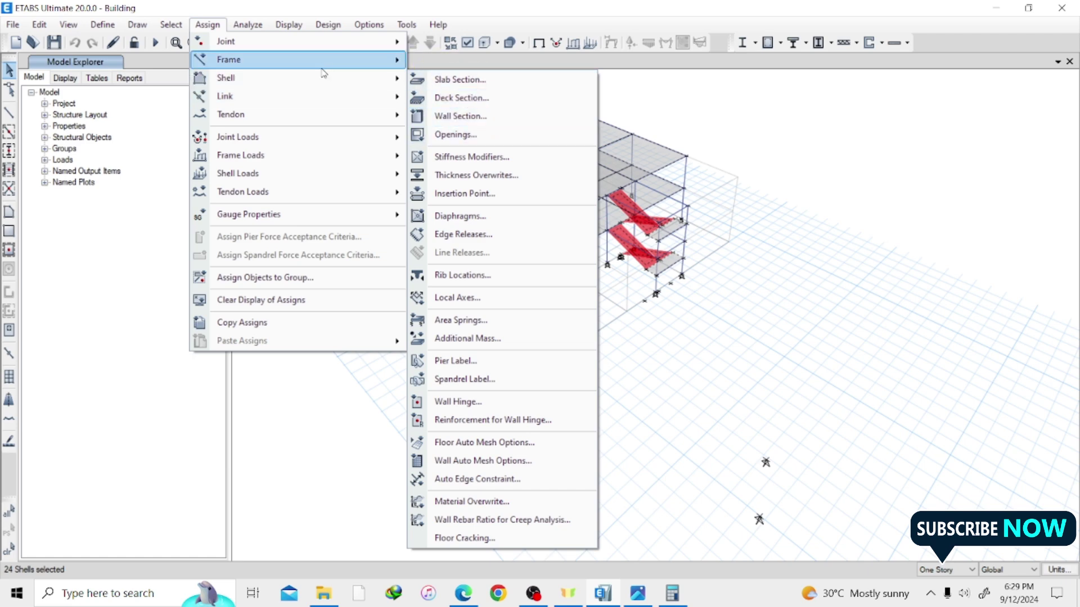
{"action": "mouse_move", "coordinate": [364, 171]}
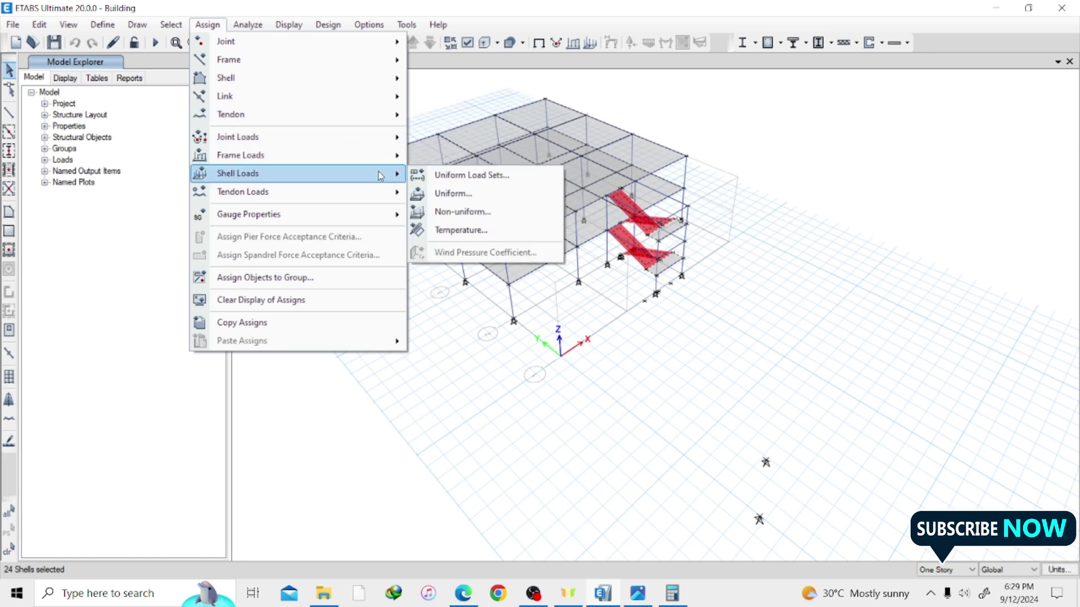
{"action": "left_click", "coordinate": [465, 195]}
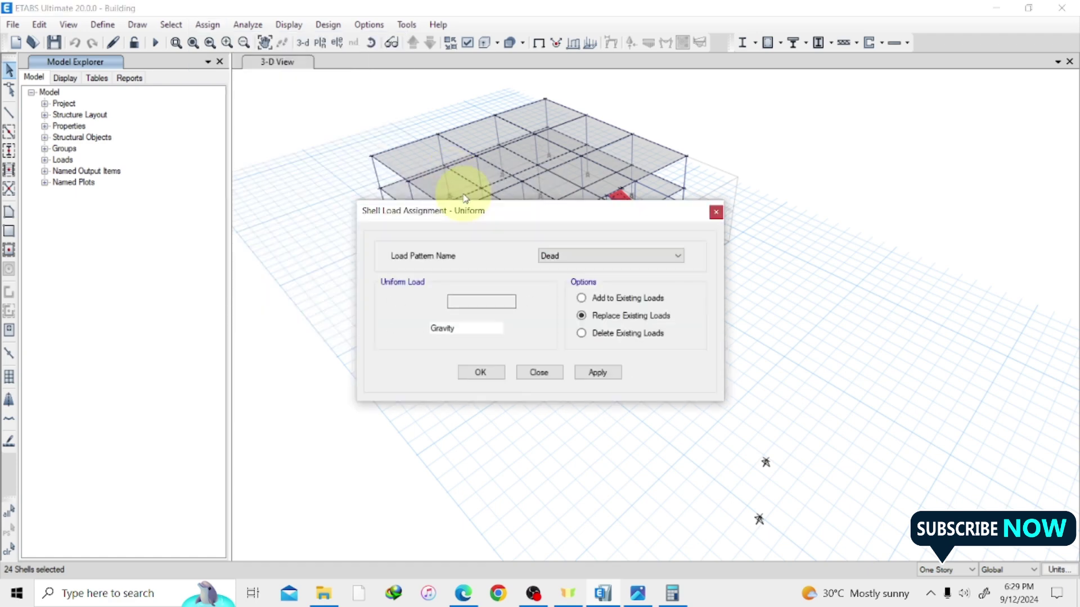
{"action": "left_click_drag", "start_coordinate": [554, 212], "coordinate": [245, 149]}
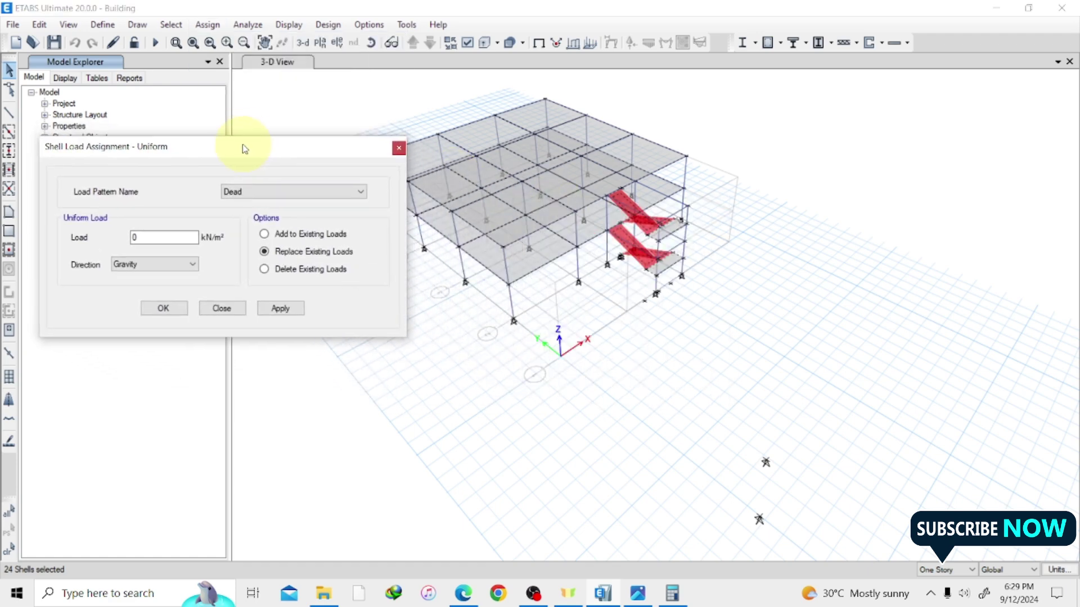
{"action": "scroll", "coordinate": [940, 346], "scroll_direction": "down", "scroll_amount": 3}
{"action": "left_click", "coordinate": [831, 302]}
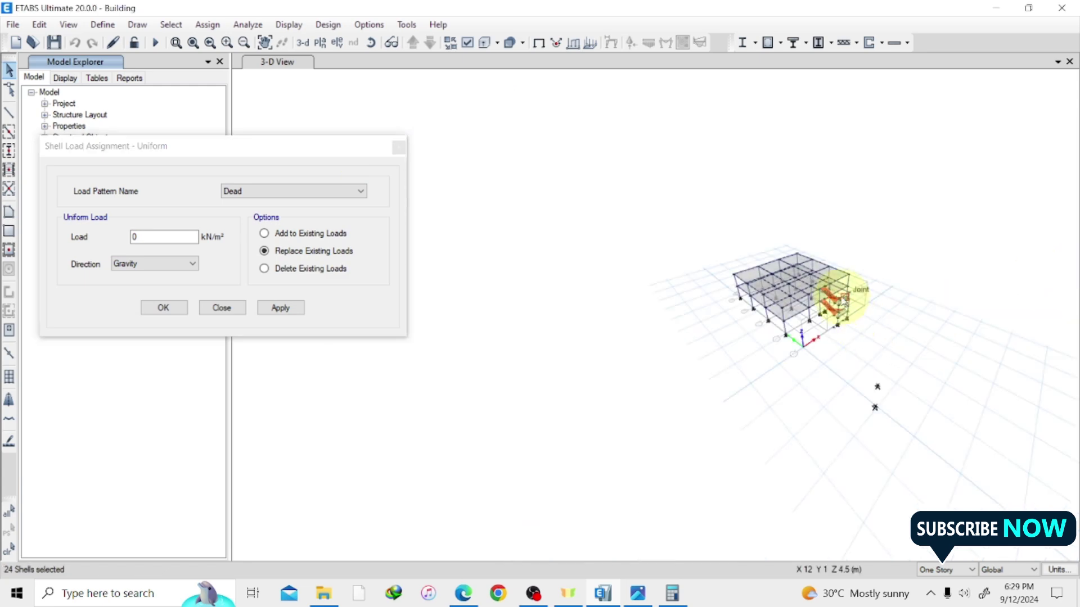
{"action": "scroll", "coordinate": [800, 302], "scroll_direction": "up", "scroll_amount": 5}
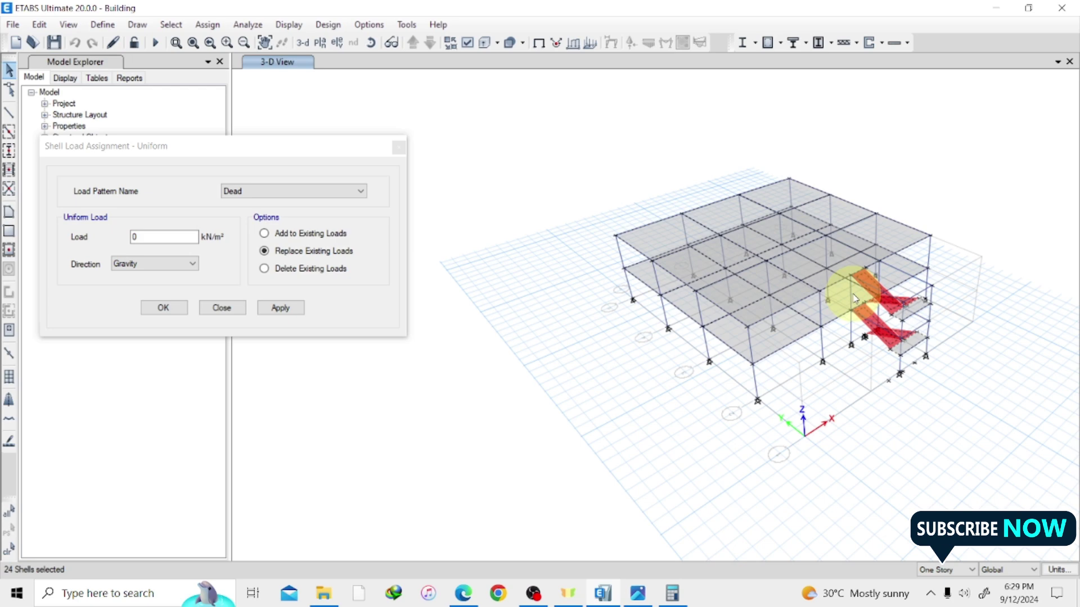
{"action": "scroll", "coordinate": [897, 397], "scroll_direction": "up", "scroll_amount": 3}
{"action": "scroll", "coordinate": [895, 392], "scroll_direction": "down", "scroll_amount": 3}
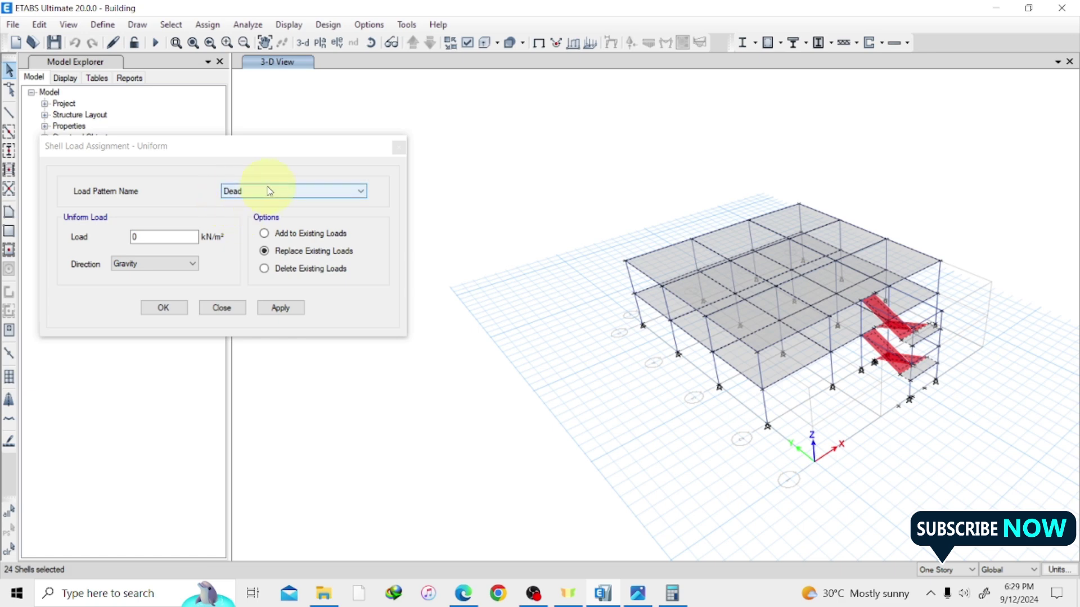
Enter 3 kN/m² as the uniform gravity Dead load and apply it to the slabs.
{"action": "left_click", "coordinate": [165, 238]}
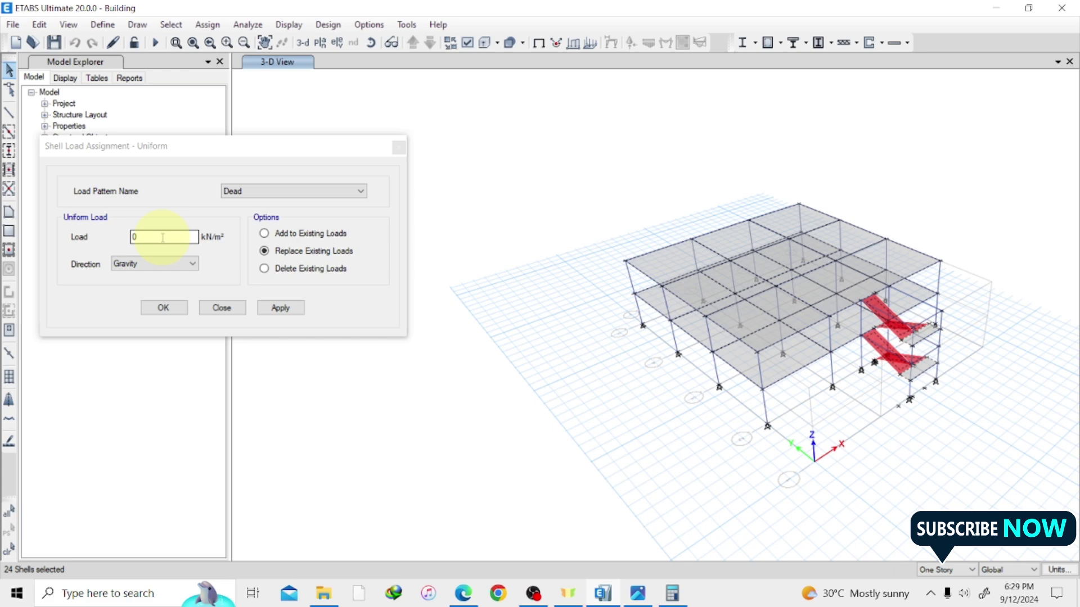
{"action": "left_click", "coordinate": [162, 238]}
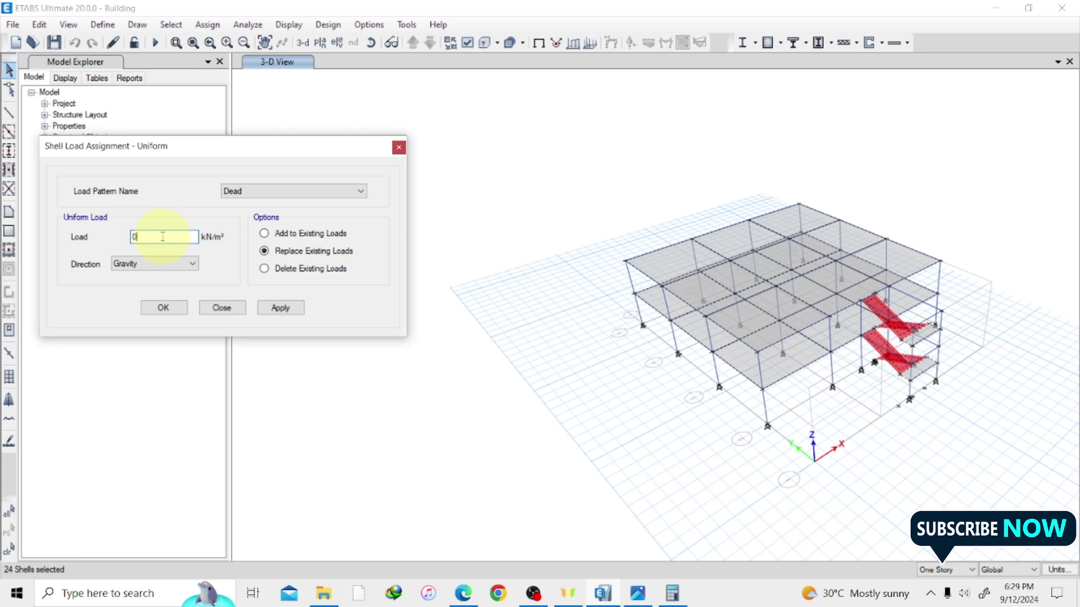
{"action": "type", "text": "2"}
{"action": "key", "text": "BackSpace"}
{"action": "key", "text": "BackSpace"}
{"action": "type", "text": "2"}
{"action": "key", "text": "BackSpace"}
{"action": "type", "text": "3"}
{"action": "left_click", "coordinate": [285, 313]}
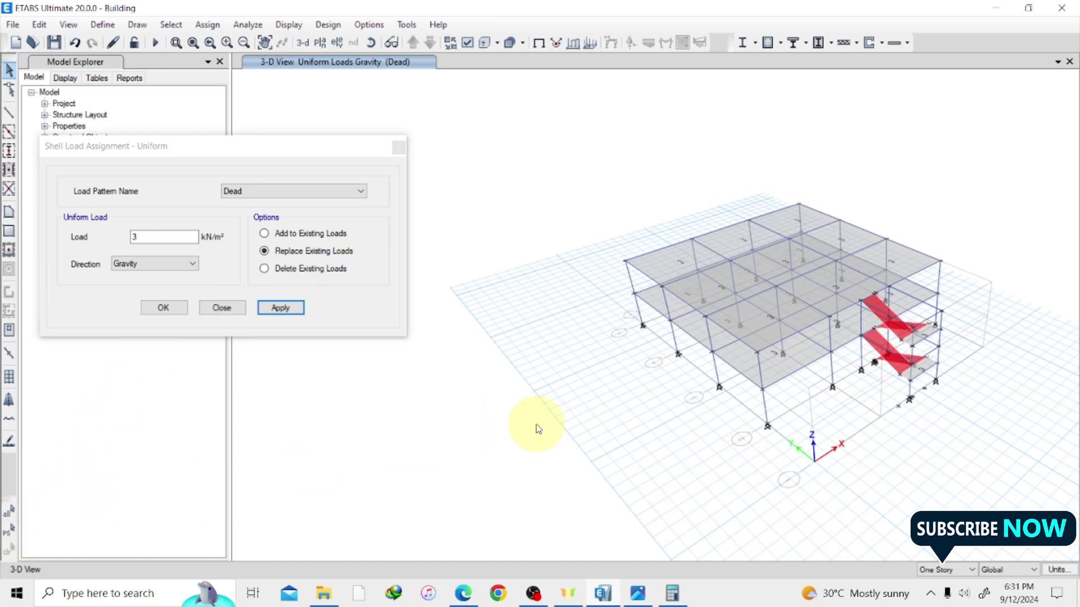
Restore the previous 24-shell selection and change the uniform load value from 3 to 2.
{"action": "left_click", "coordinate": [10, 533]}
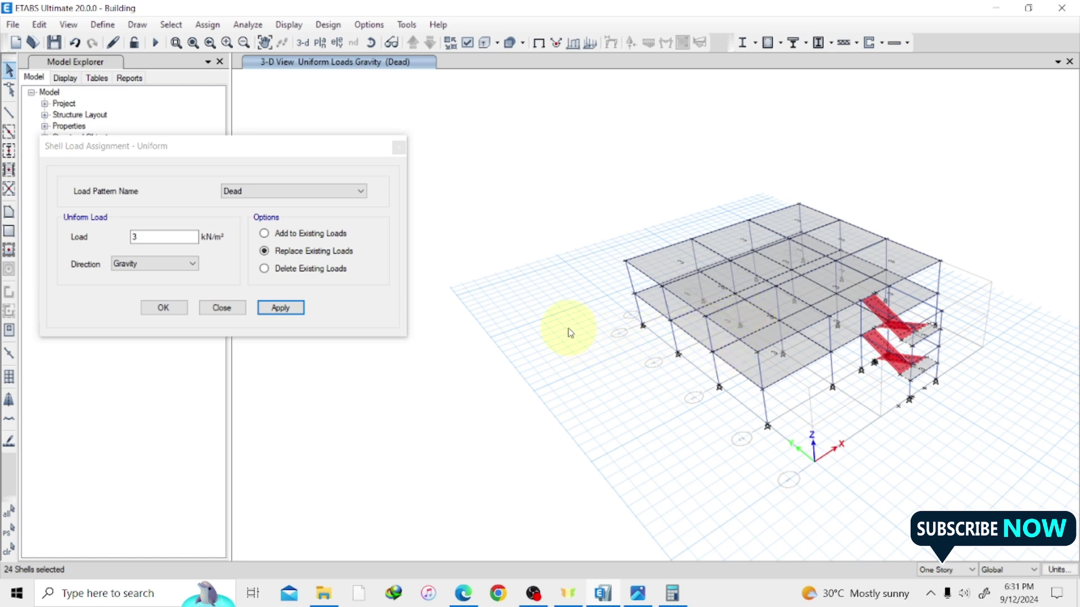
{"action": "left_click", "coordinate": [163, 237]}
{"action": "key", "text": "BackSpace"}
{"action": "type", "text": "2"}
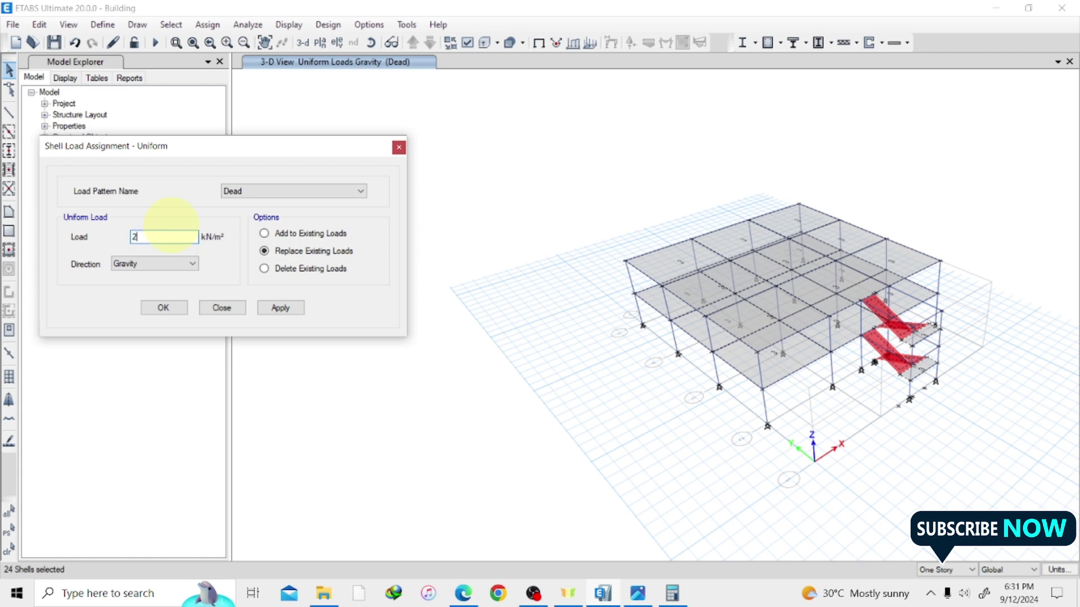
{"action": "left_click", "coordinate": [322, 192]}
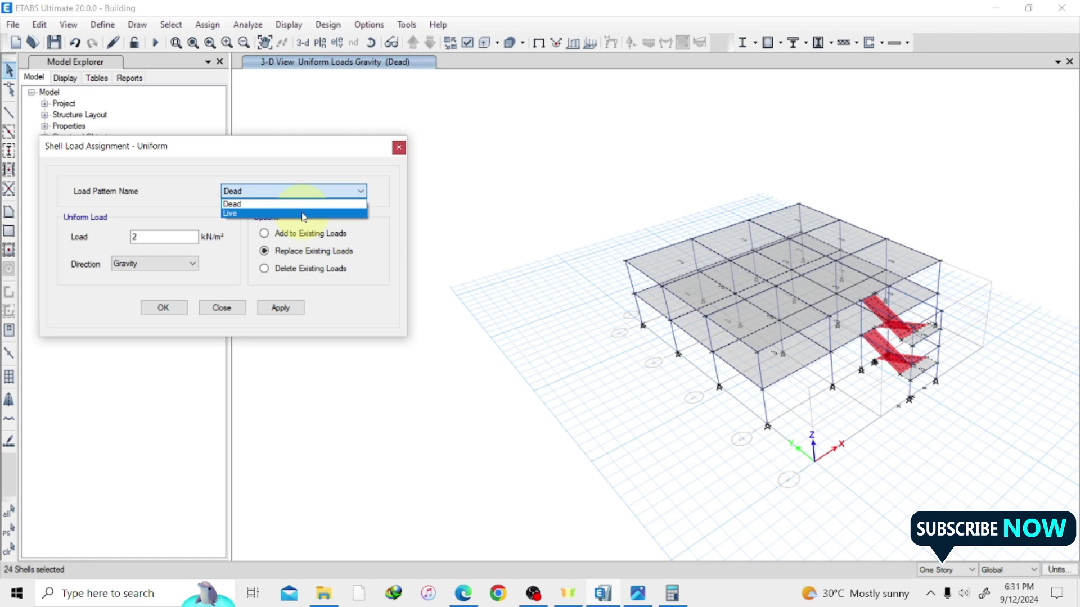
Apply the 2 kN/m² load under the Live pattern, check it in 3-D, and close.
{"action": "left_click", "coordinate": [304, 214]}
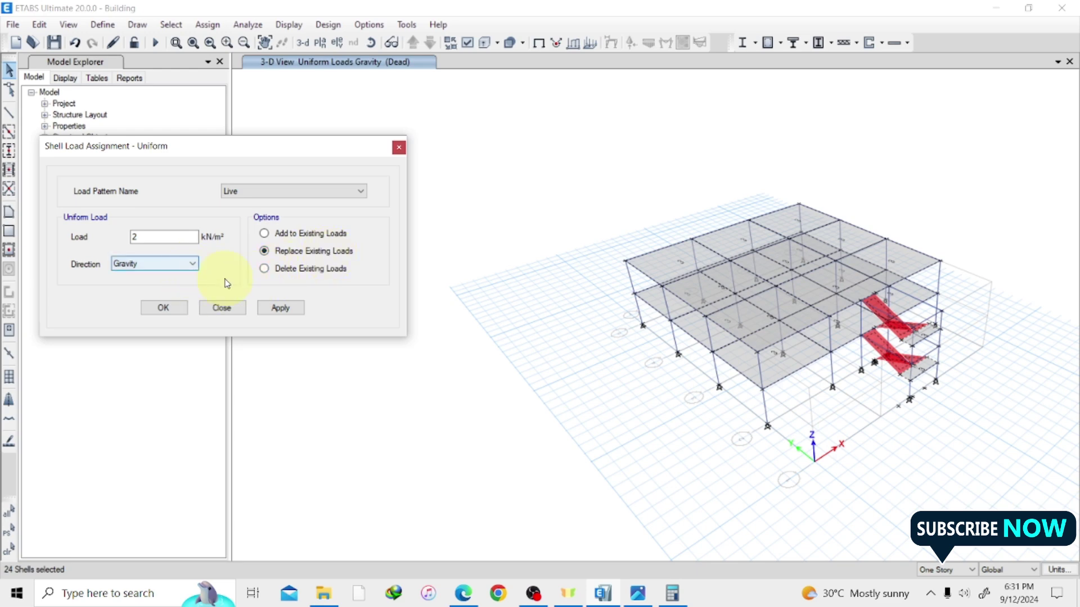
{"action": "left_click", "coordinate": [282, 307]}
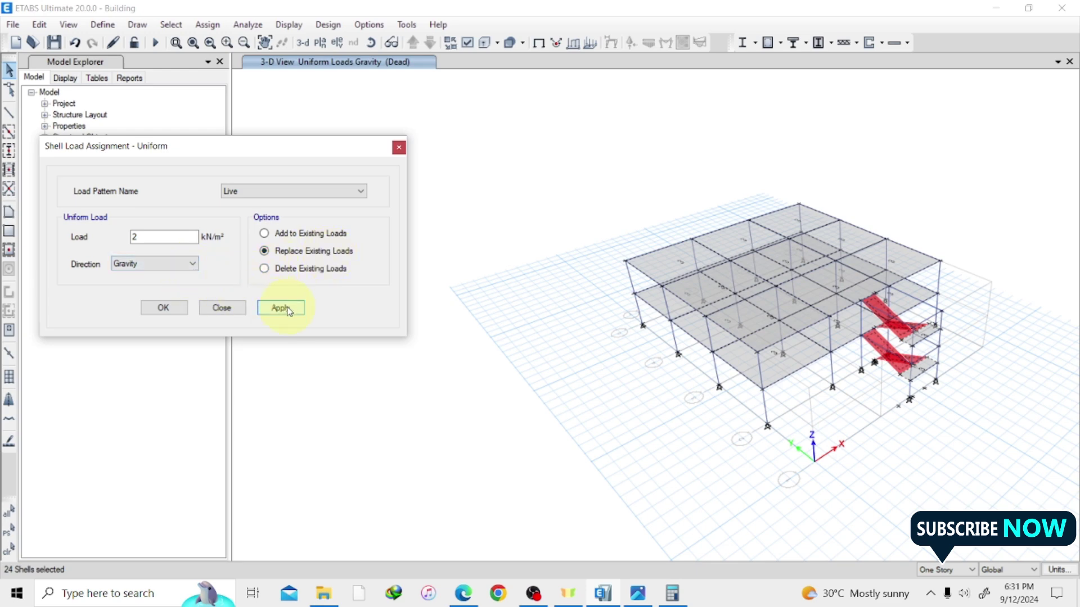
{"action": "left_click", "coordinate": [283, 308]}
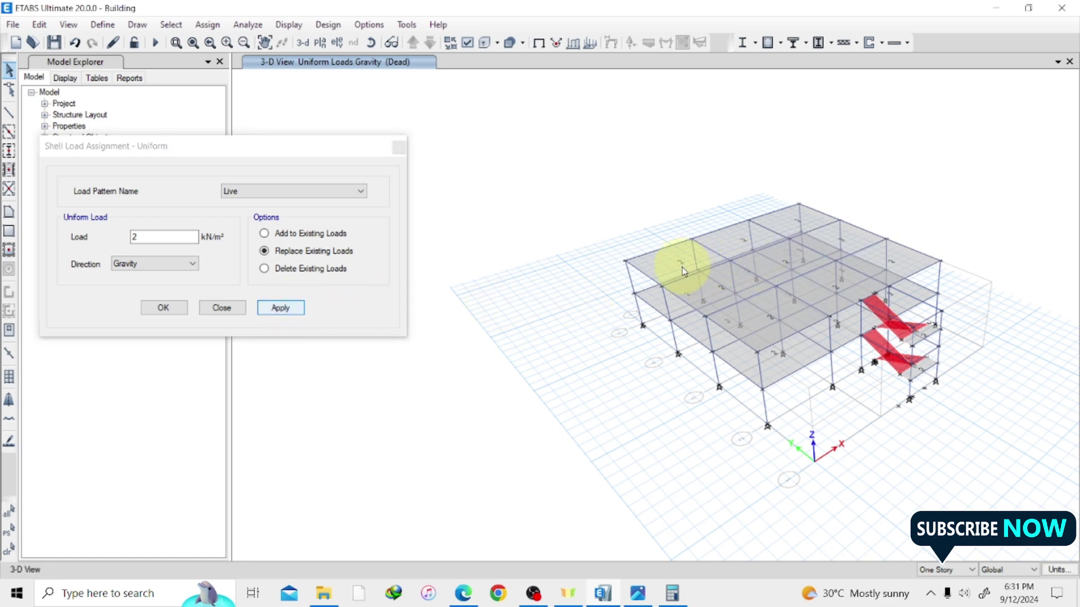
{"action": "scroll", "coordinate": [685, 271], "scroll_direction": "up", "scroll_amount": 5}
{"action": "scroll", "coordinate": [685, 273], "scroll_direction": "down", "scroll_amount": 5}
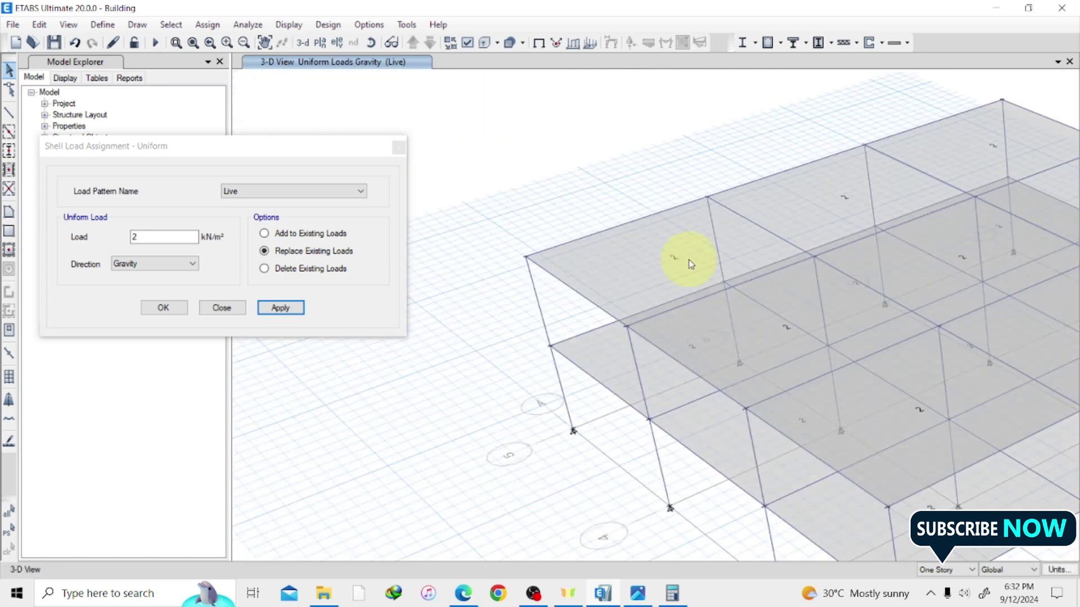
{"action": "scroll", "coordinate": [684, 273], "scroll_direction": "down", "scroll_amount": 4}
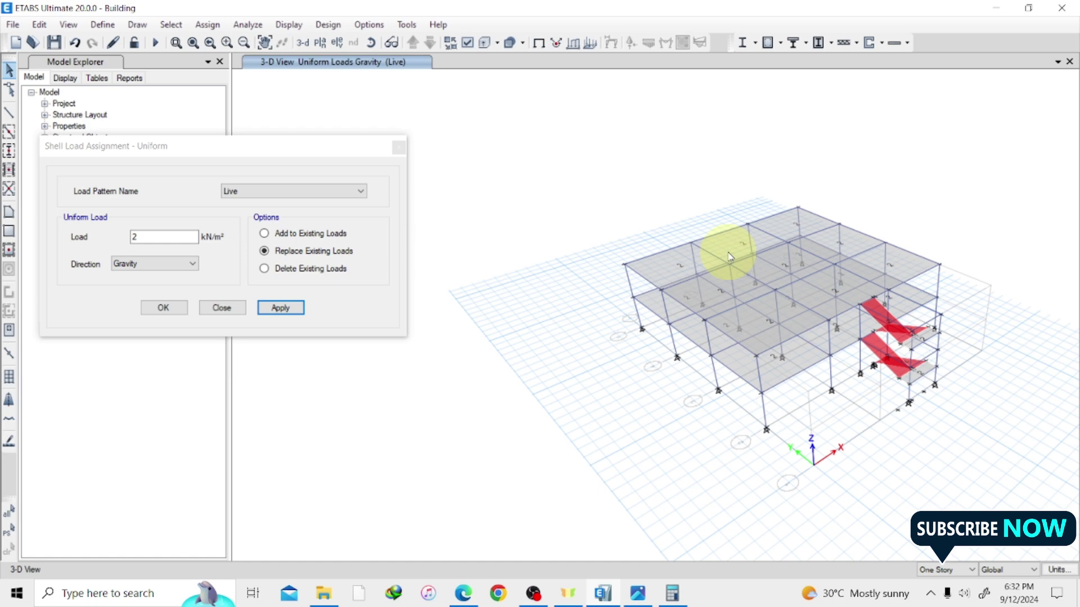
{"action": "left_click", "coordinate": [223, 309]}
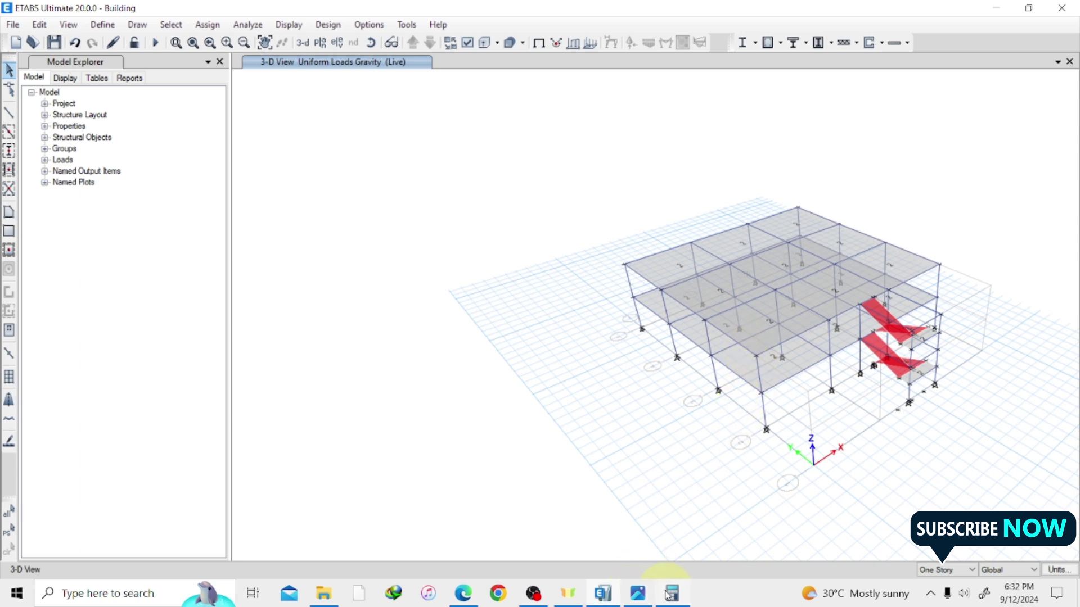
{"action": "left_click", "coordinate": [640, 595]}
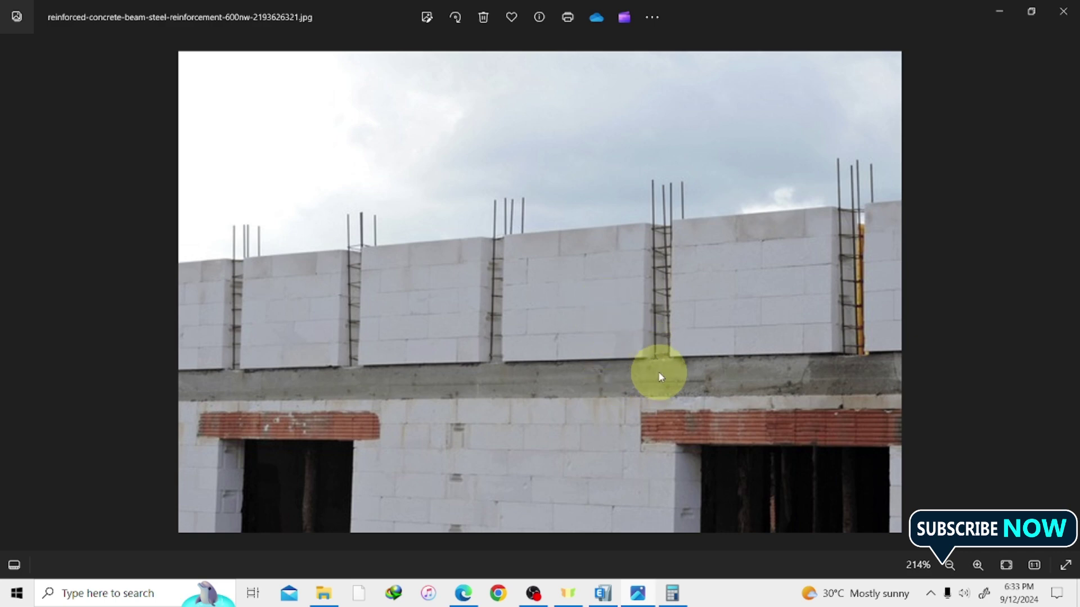
{"action": "left_click", "coordinate": [635, 596]}
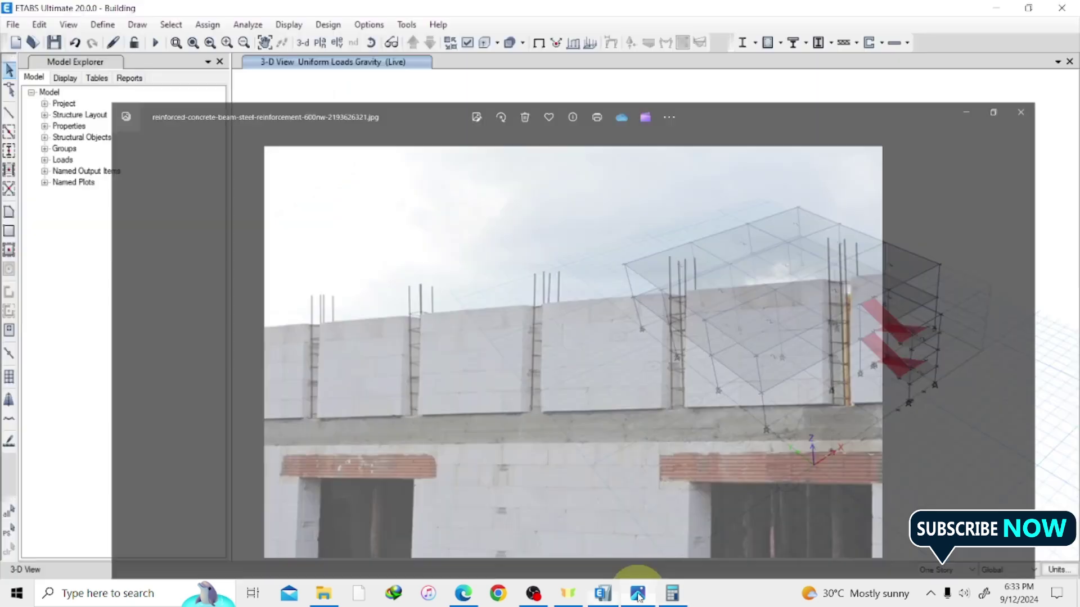